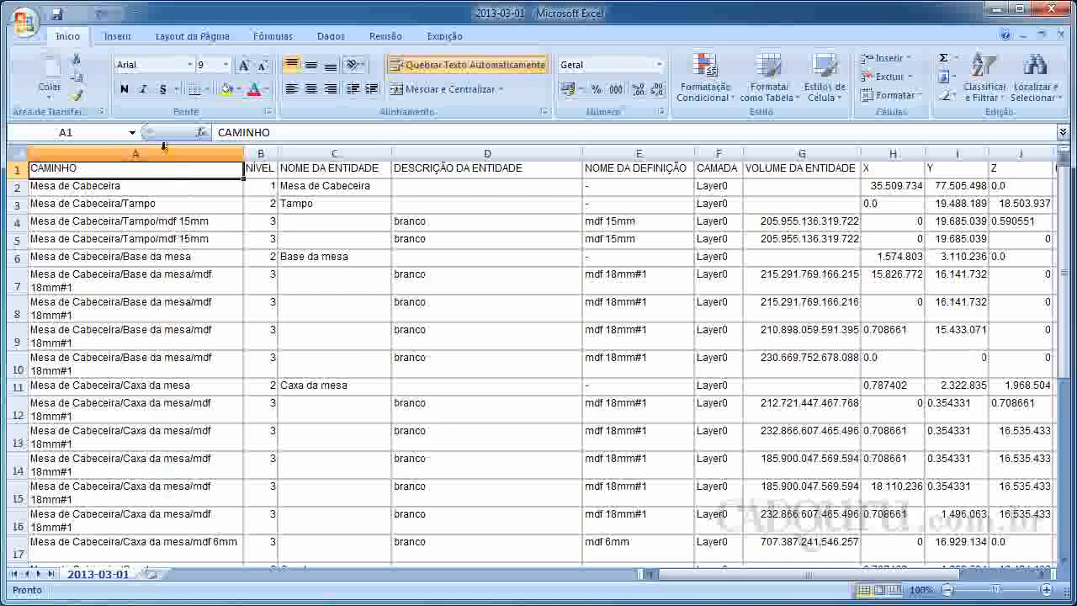
- Delete the CAMINHO column and the totals row 29 at the end of the parts table
right_click(160, 154)
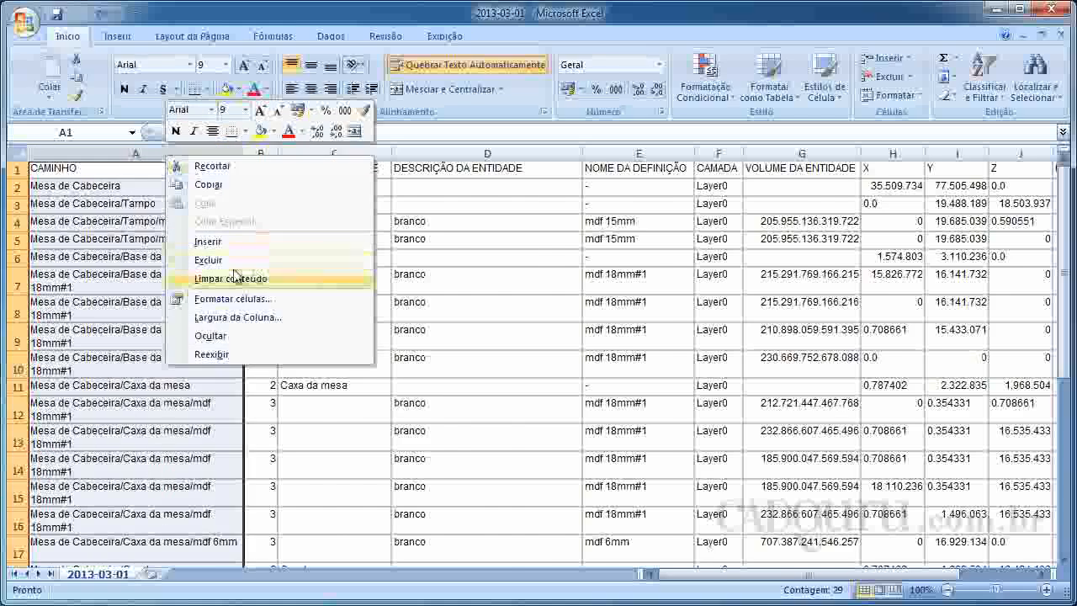
left_click(209, 260)
scroll(304, 380, "down", 3)
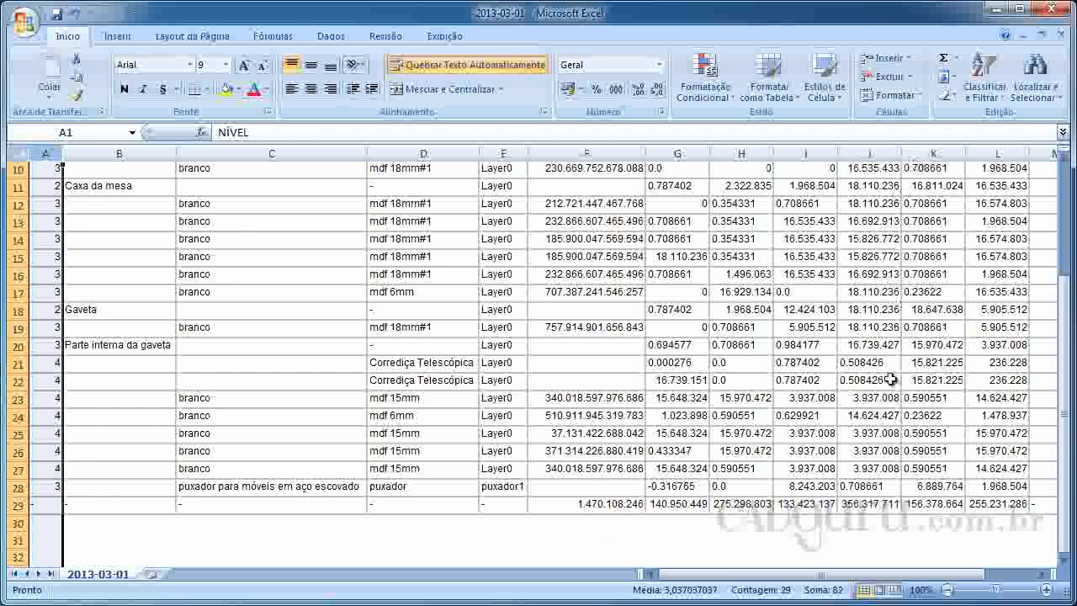
left_click(47, 508)
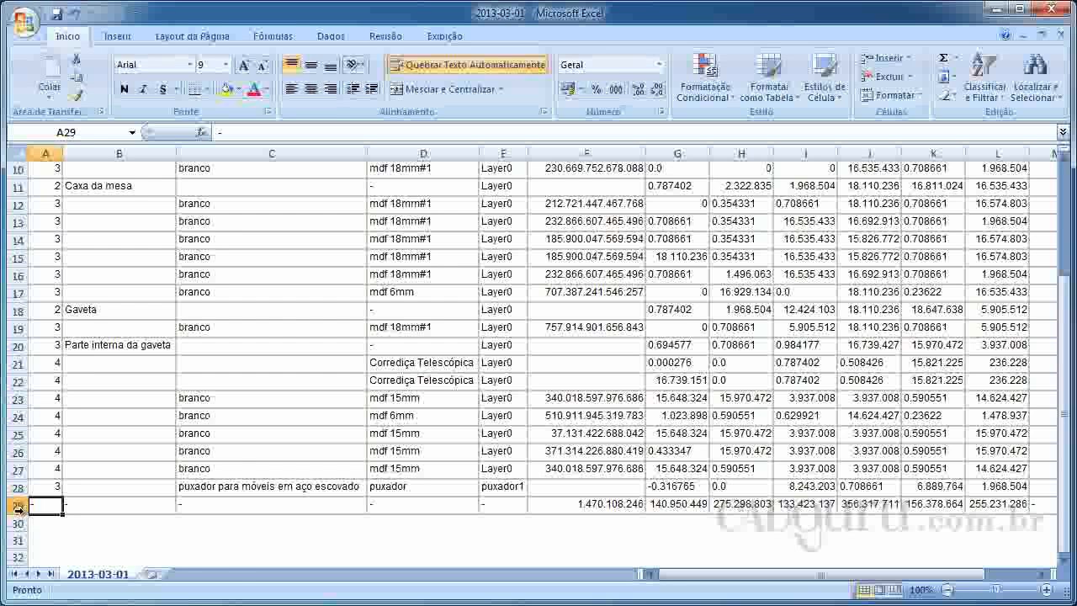
left_click(19, 508)
right_click(19, 508)
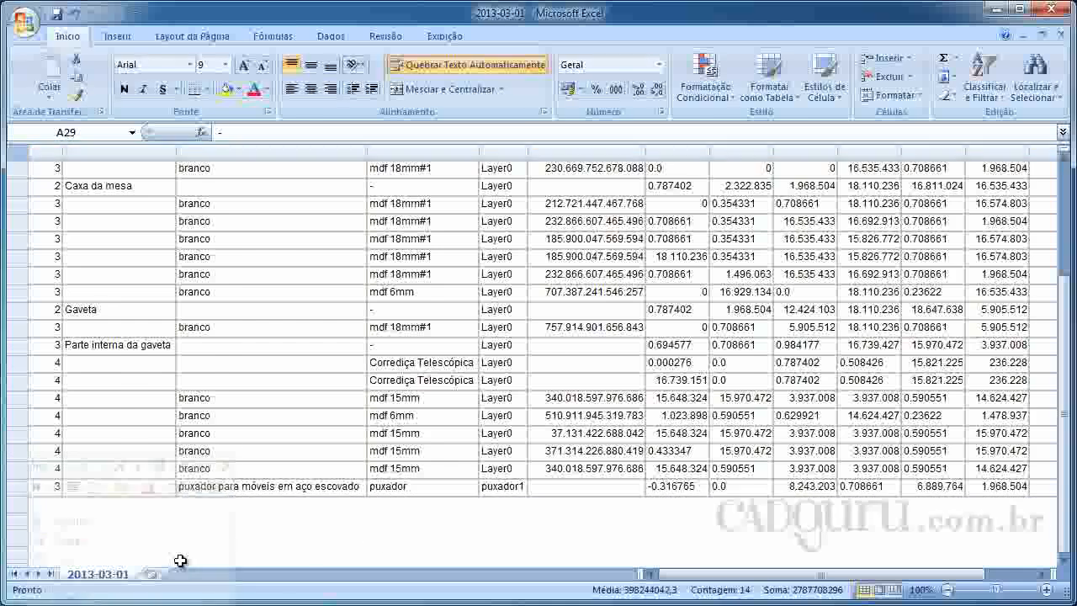
left_click(126, 605)
- Delete the CAMADA column from the parts table
scroll(1066, 484, "up", 3)
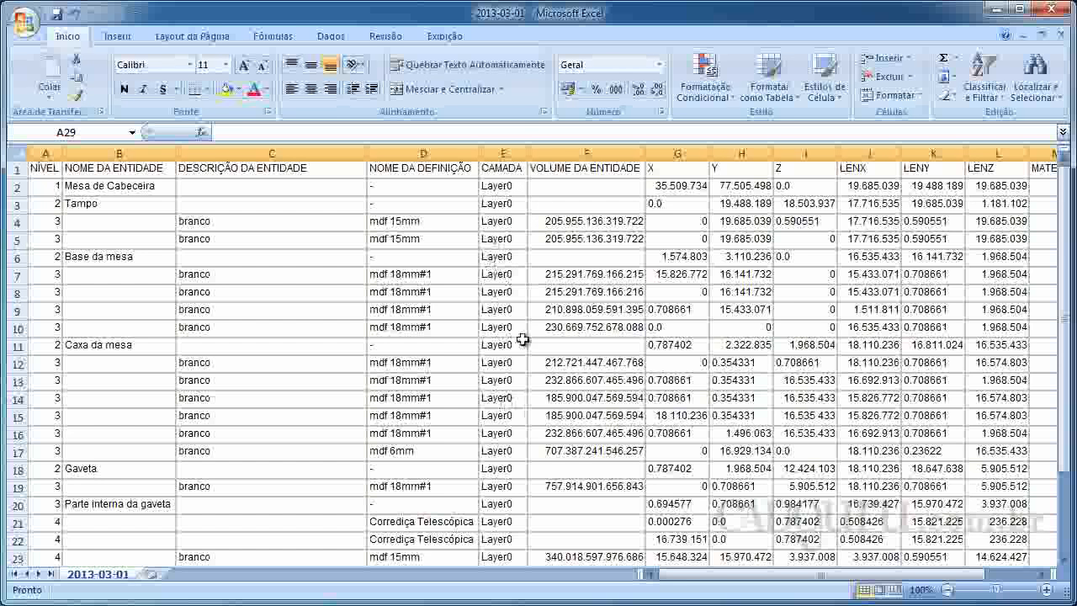
scroll(514, 362, "down", 2)
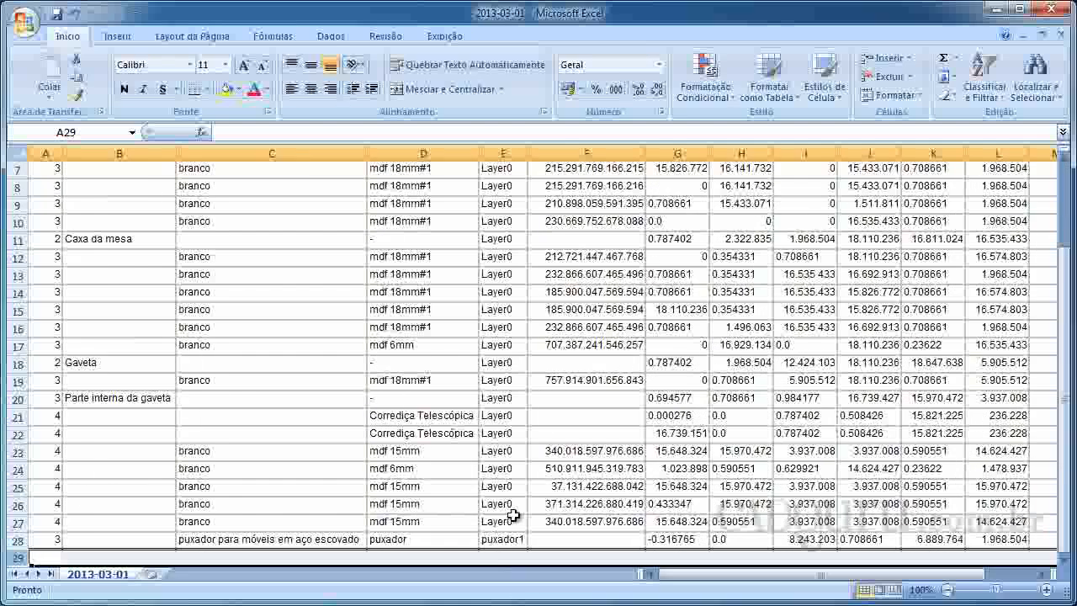
scroll(507, 521, "up", 2)
scroll(507, 522, "down", 3)
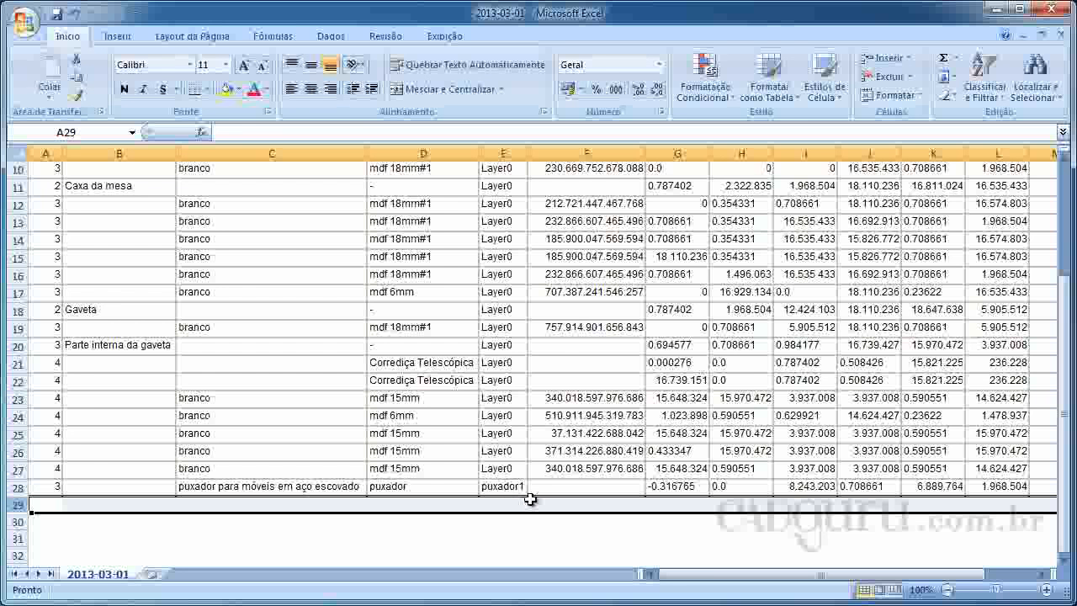
scroll(530, 499, "up", 3)
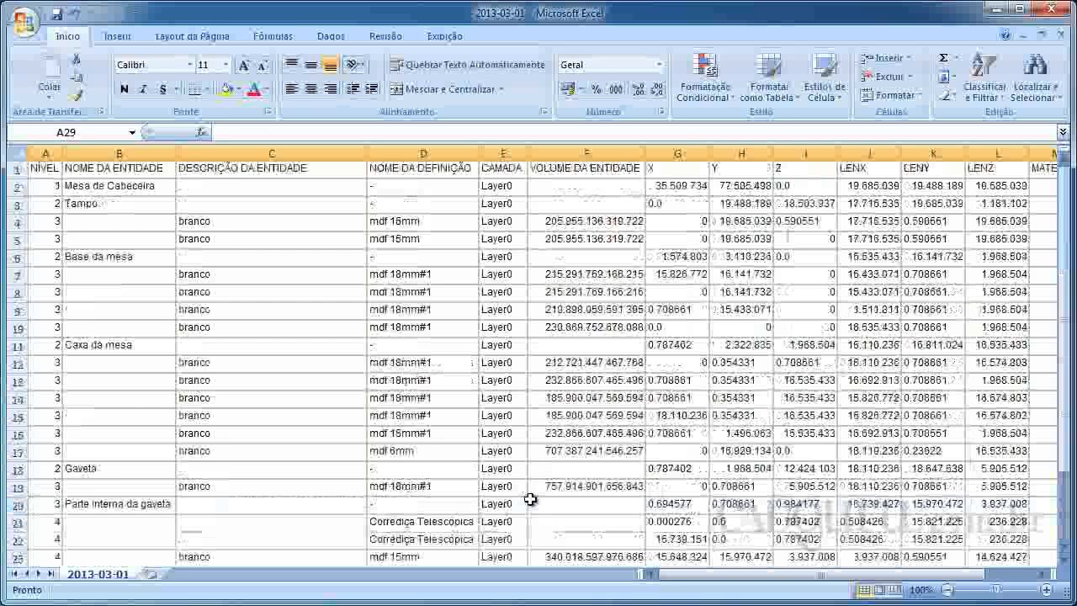
right_click(510, 154)
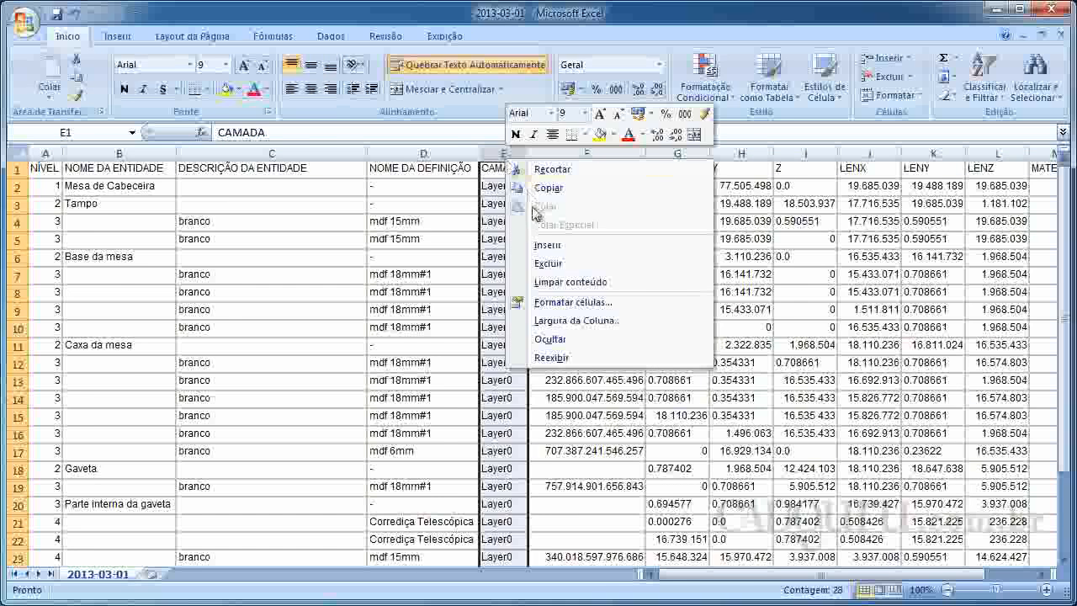
left_click(549, 262)
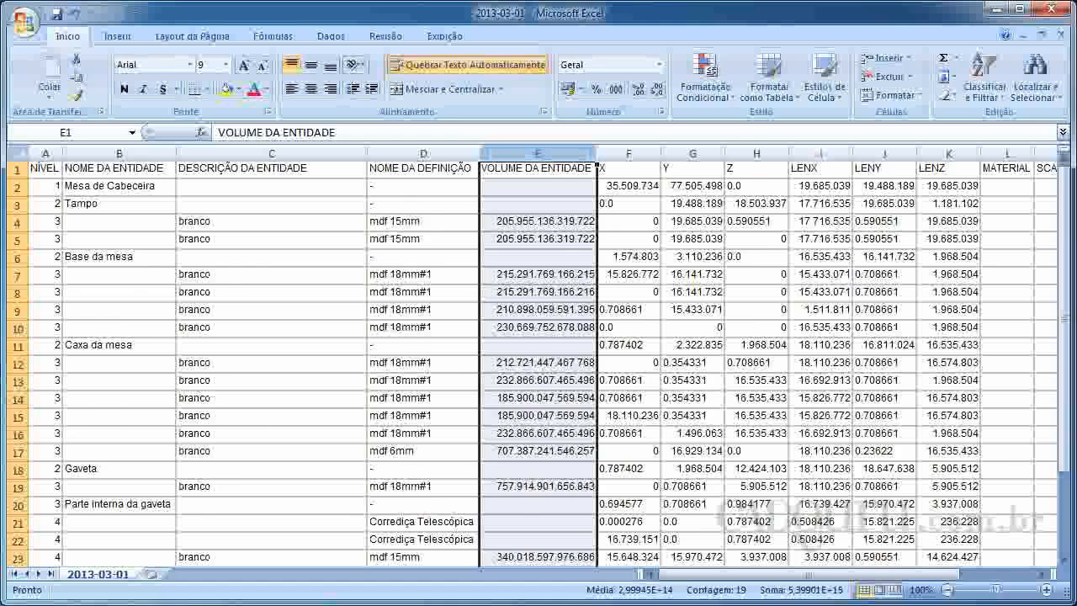
- Delete the VOLUME DA ENTIDADE column from the parts table
scroll(538, 362, "down", 4)
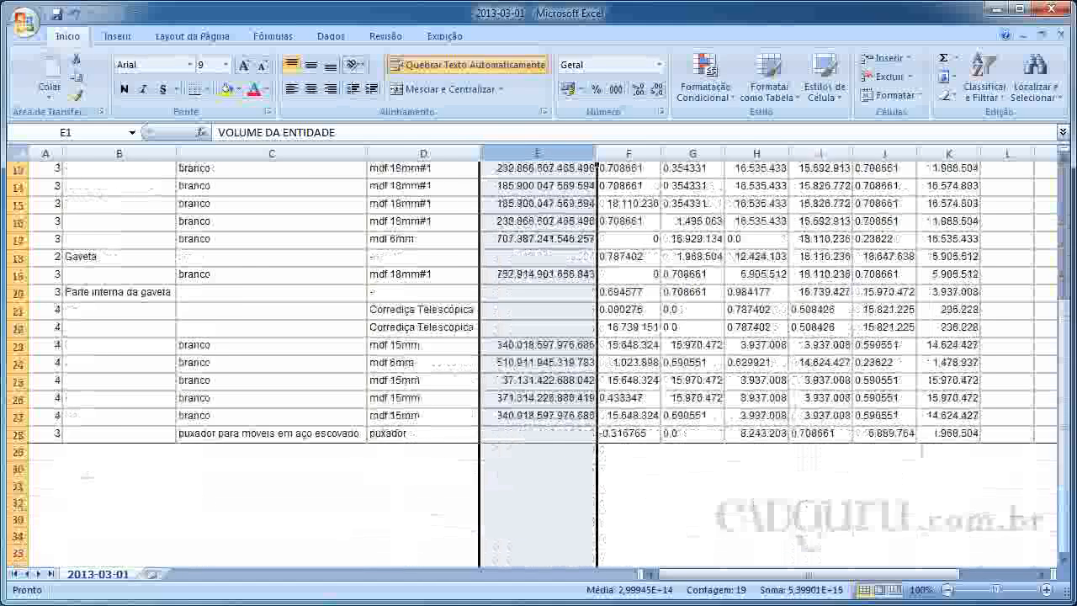
scroll(538, 362, "up", 4)
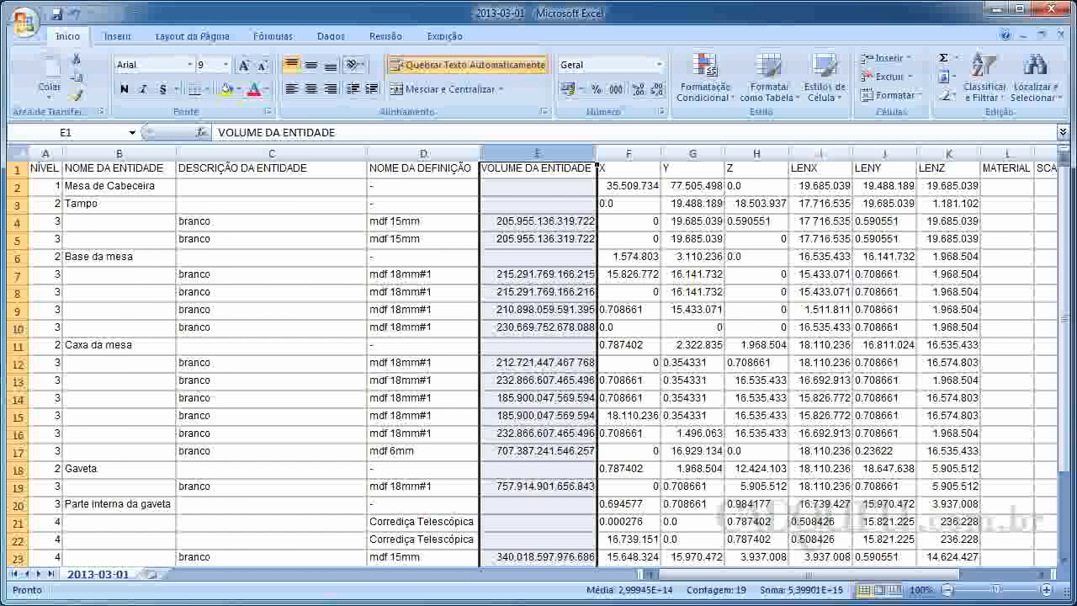
scroll(538, 362, "down", 2)
scroll(538, 362, "up", 2)
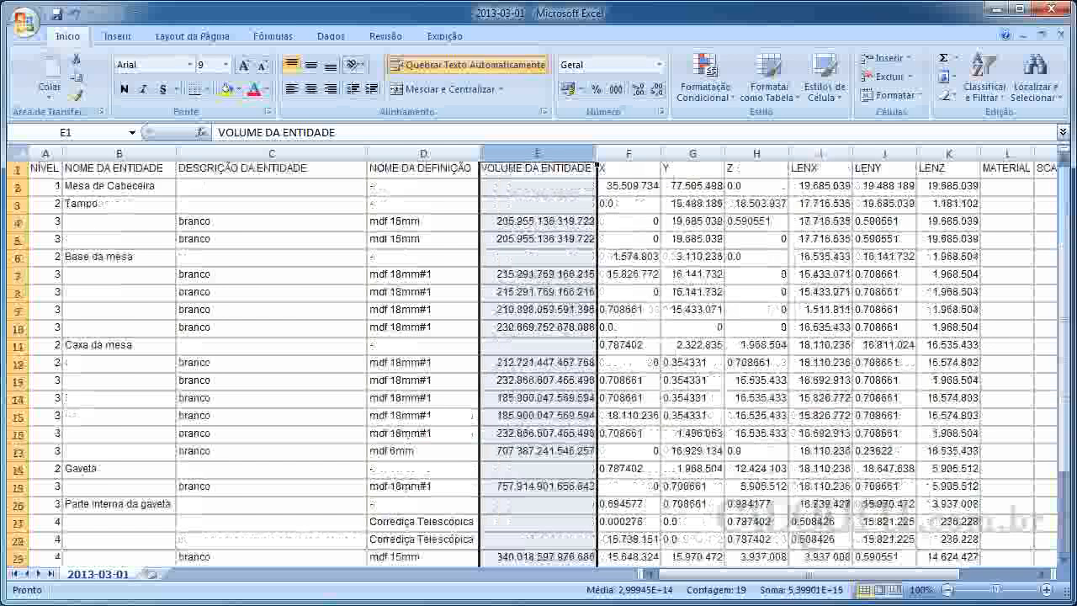
right_click(569, 156)
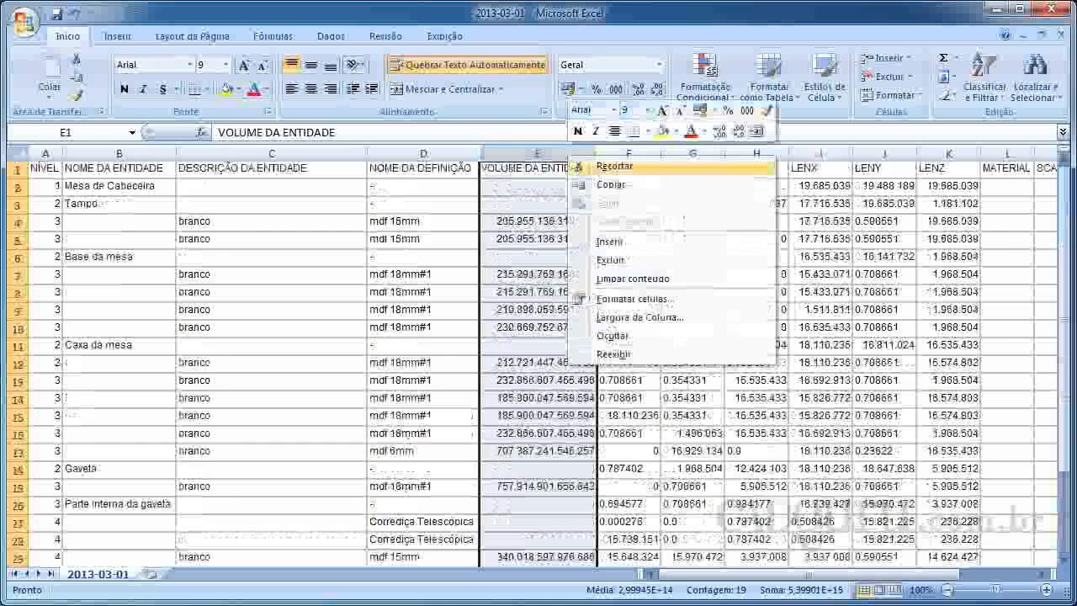
left_click(611, 260)
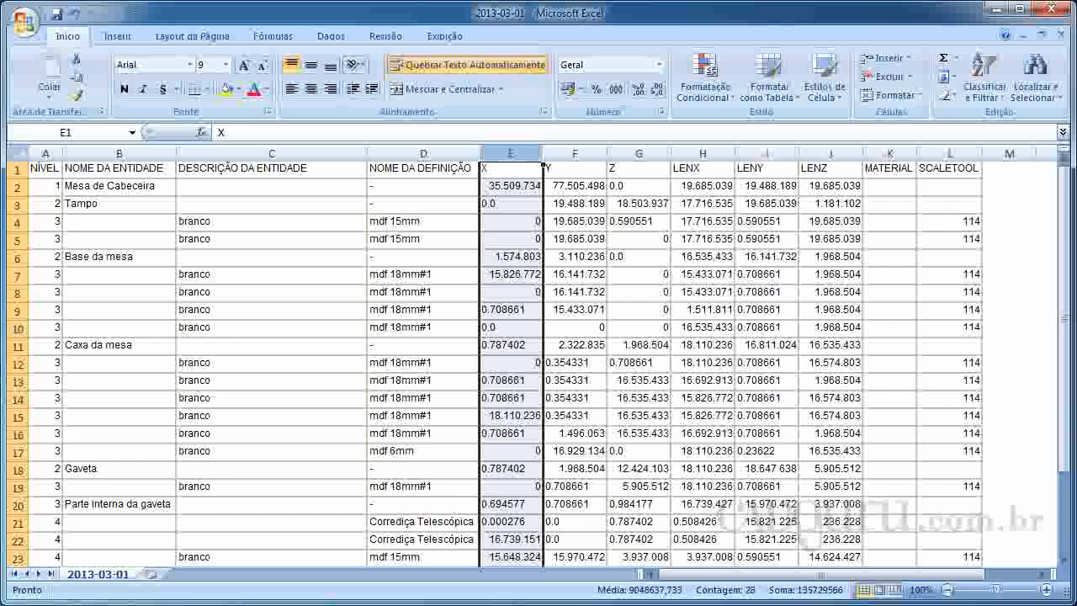
- Delete the three position columns X, Y and Z together, keeping the LENX, LENY and LENZ columns
left_click(638, 185)
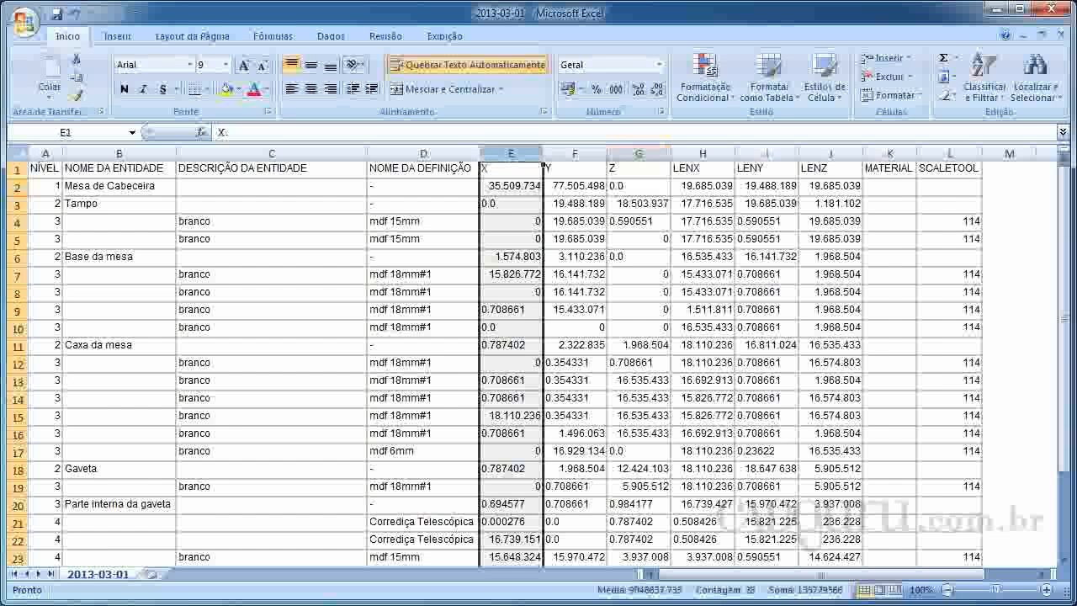
left_click(637, 154, "shift")
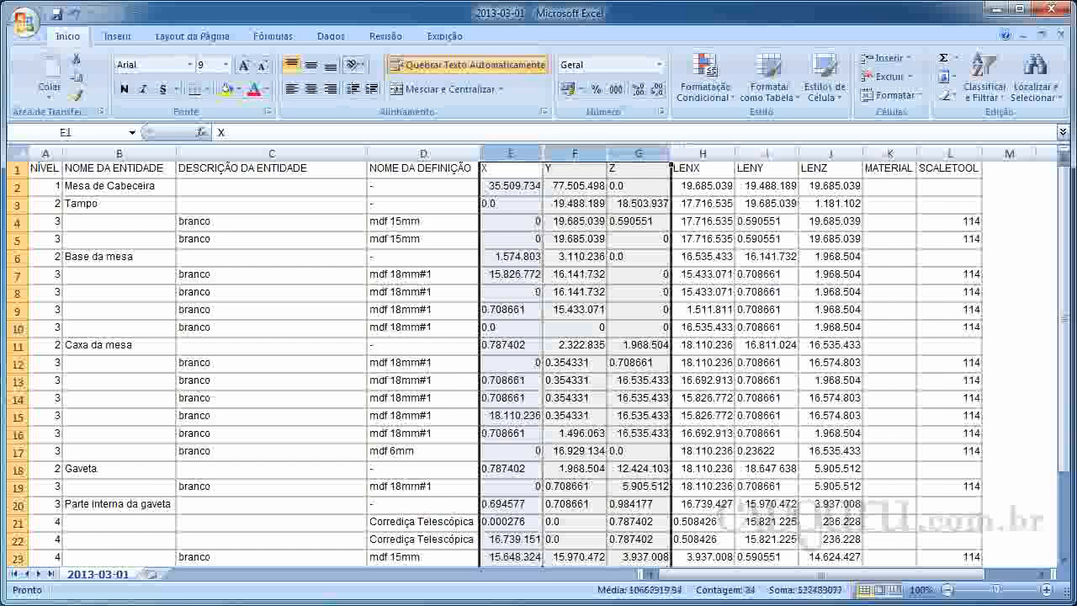
right_click(572, 154)
left_click(613, 260)
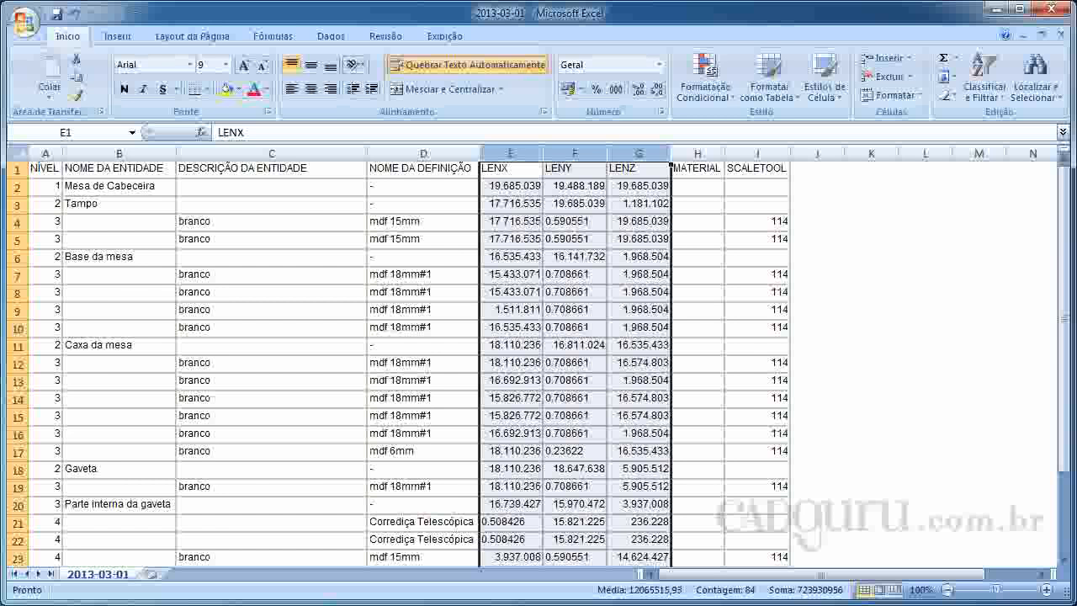
- Check the MATERIAL column down to the last row and delete it
left_click(697, 154)
scroll(697, 154, "down", 4)
scroll(698, 154, "up", 4)
right_click(715, 157)
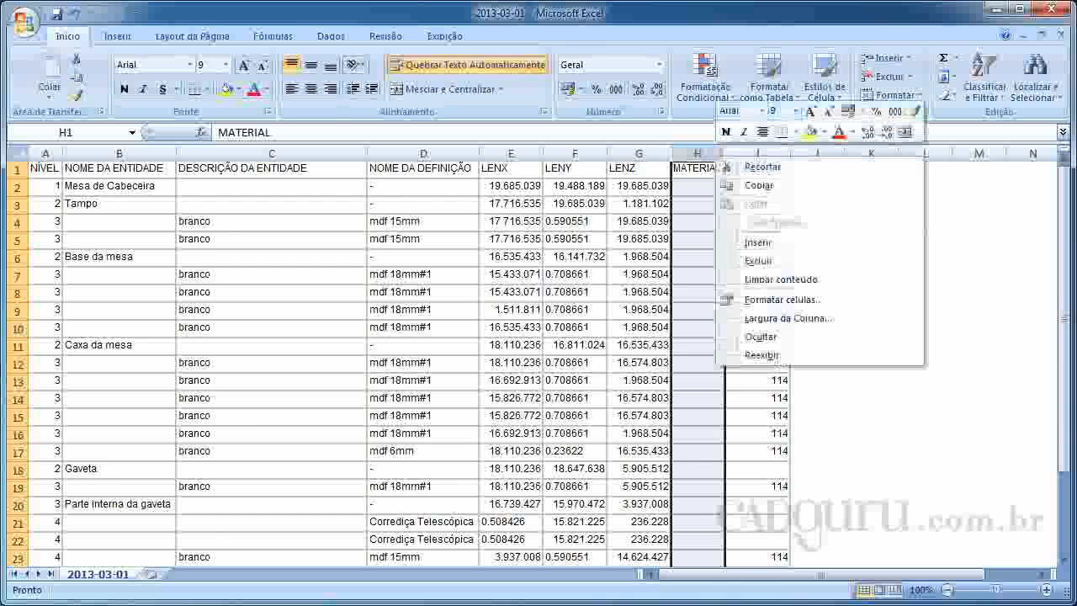
left_click(758, 261)
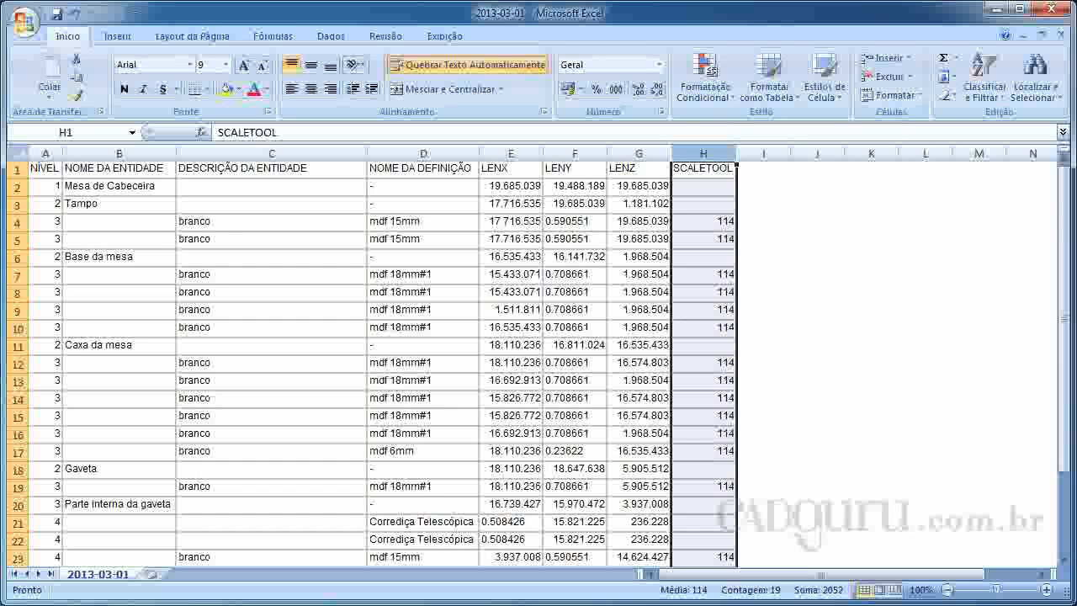
- Review the SCALETOOL column down to the table's last row and delete it
scroll(539, 362, "down", 2)
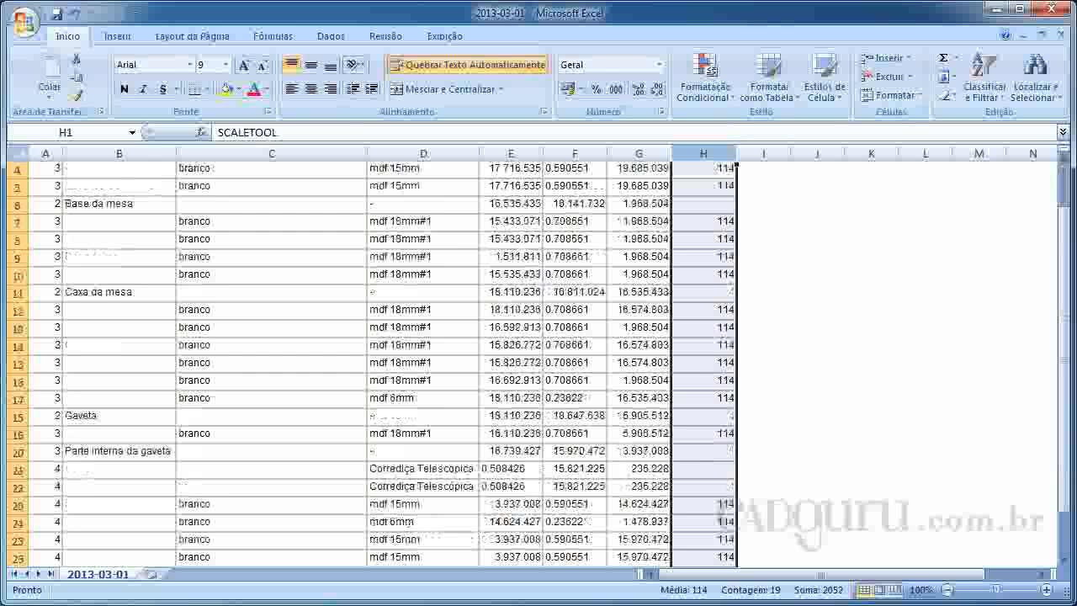
scroll(370, 362, "down", 3)
scroll(370, 361, "up", 3)
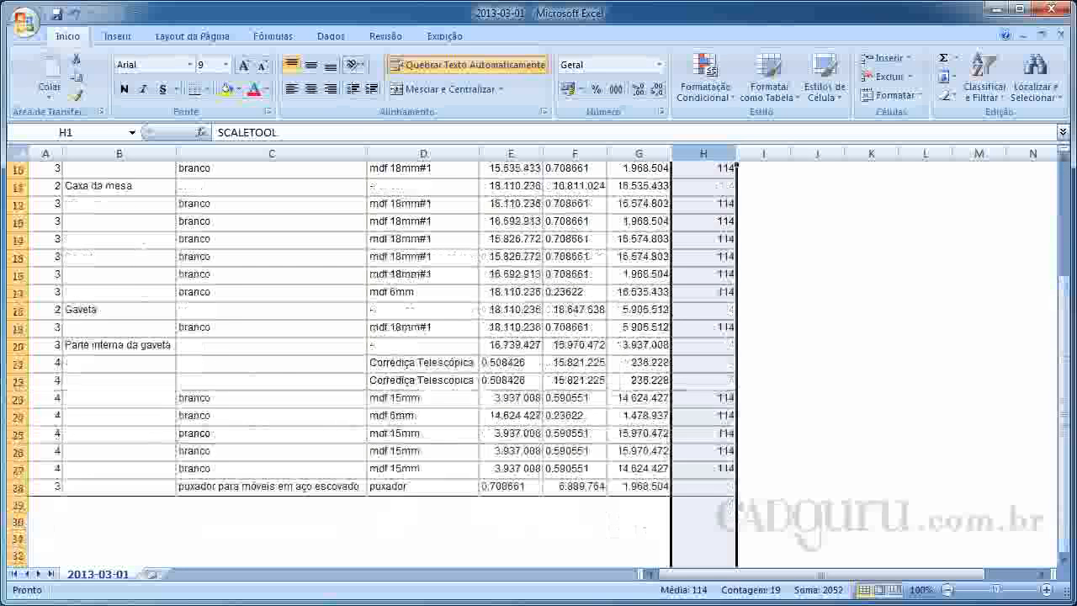
scroll(370, 362, "up", 2)
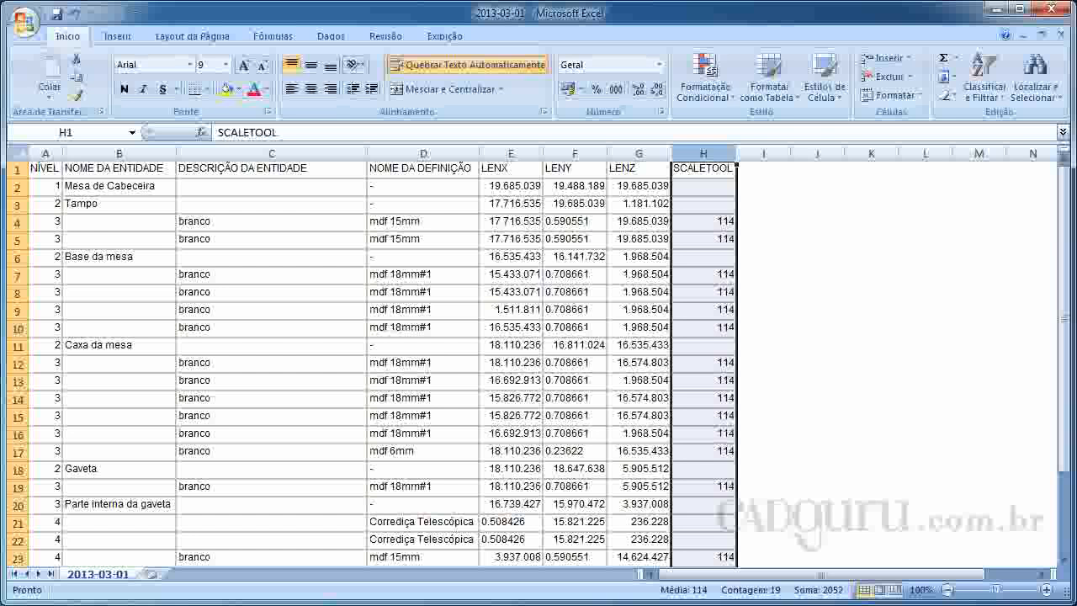
right_click(720, 153)
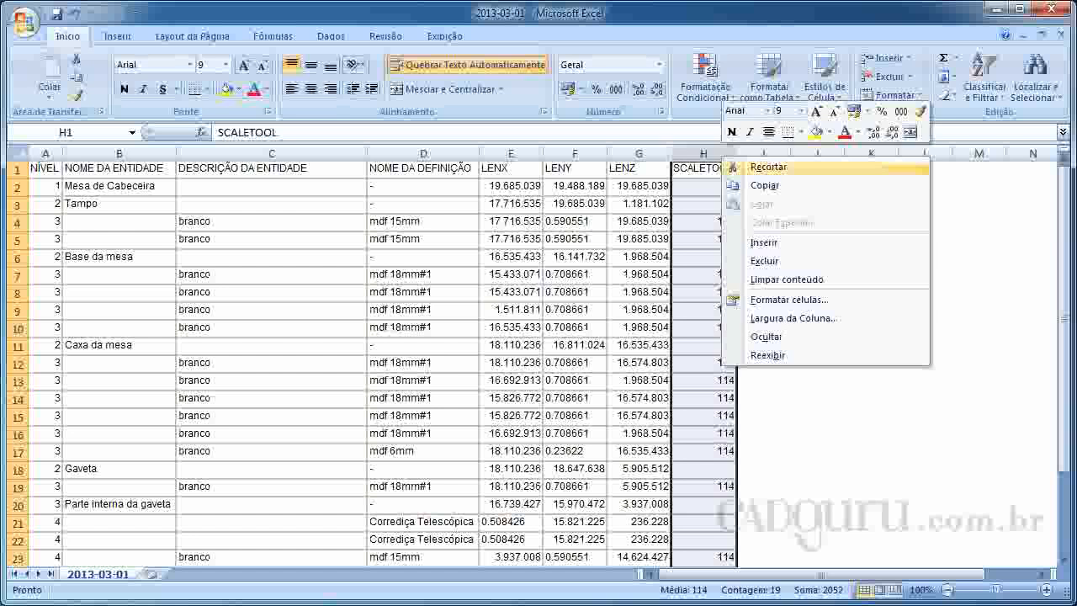
left_click(757, 263)
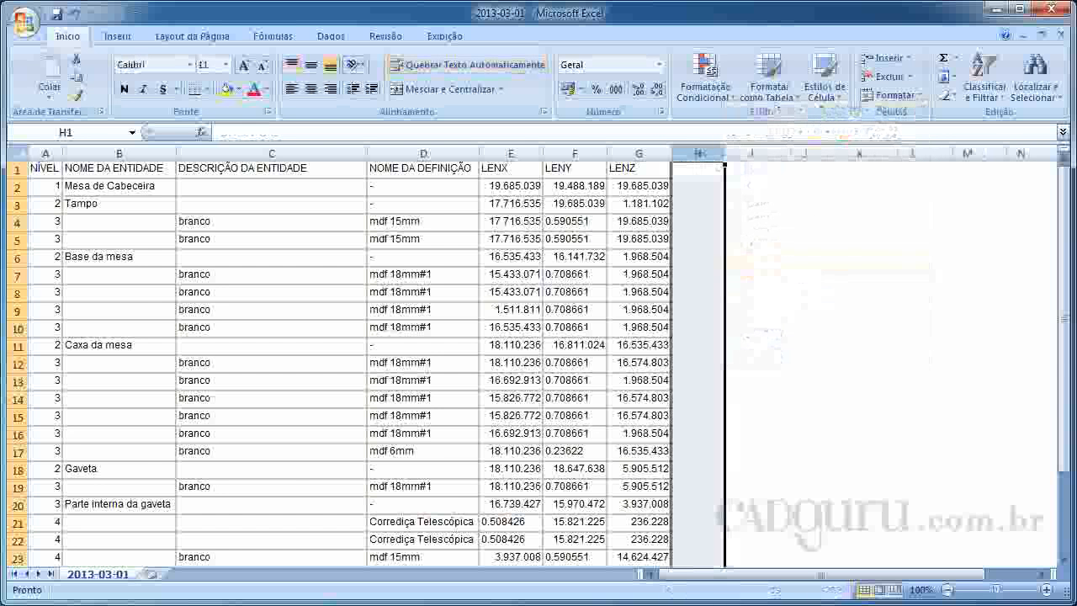
scroll(336, 362, "down", 3)
scroll(337, 362, "up", 3)
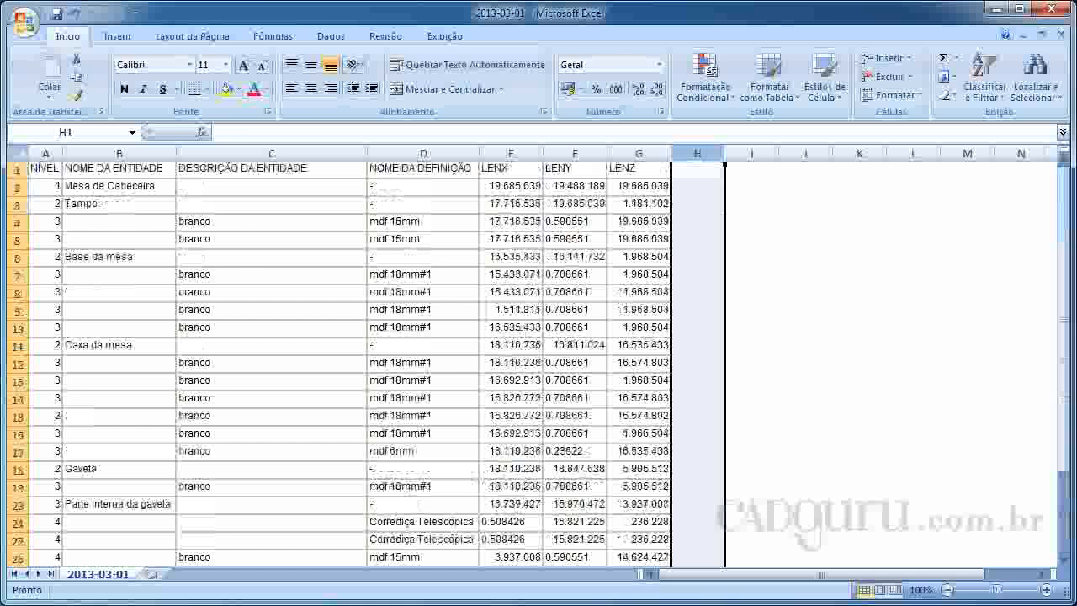